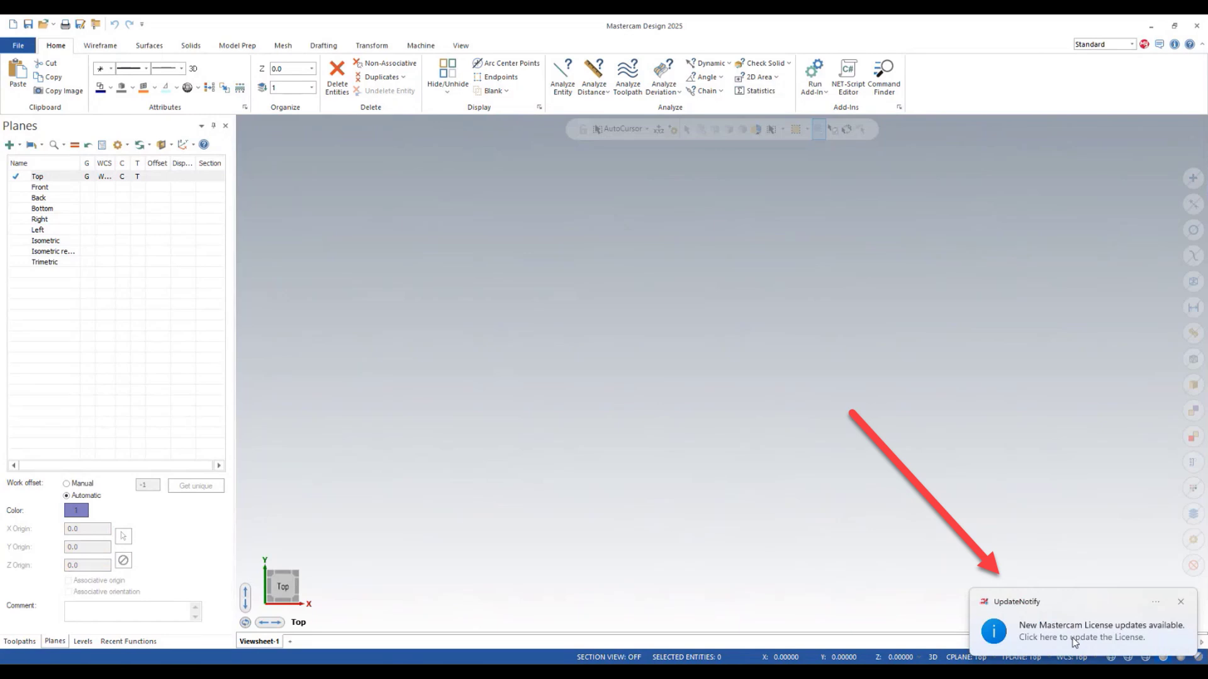
Step: Open the Mastercam License Update dialog from the 'Click here to update the License' notification
left_click(1073, 638)
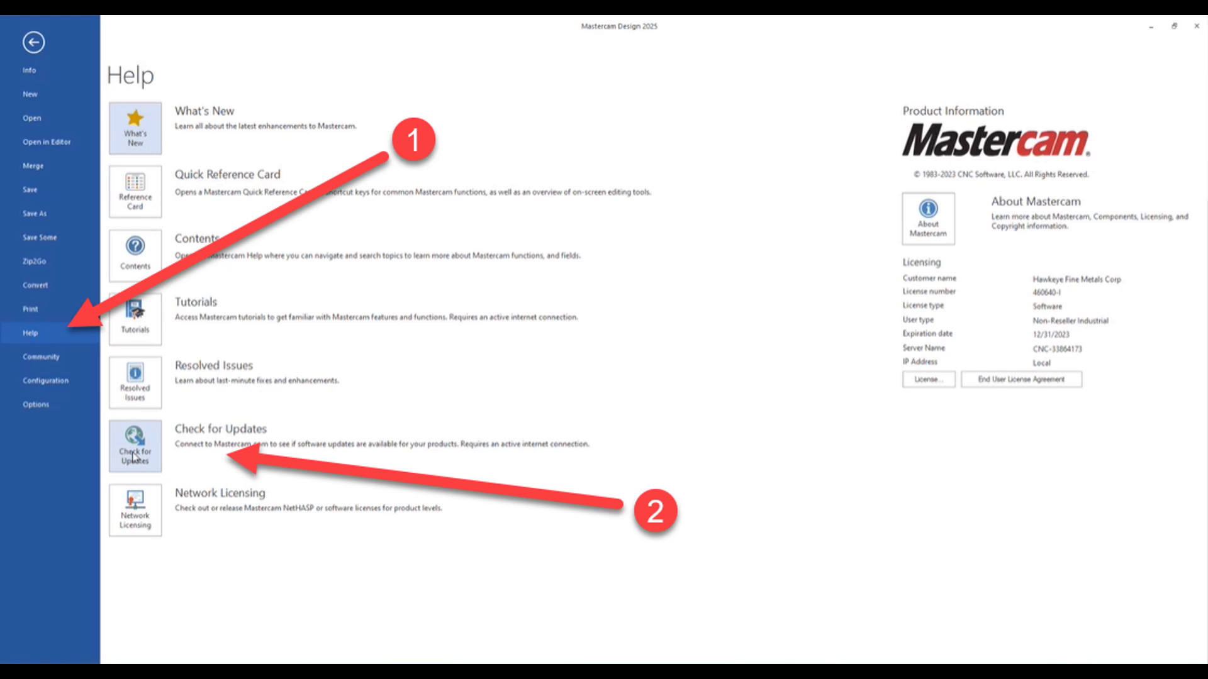
Step: Open the Mastercam Updates dialog to view the last check date and alert settings
left_click(133, 456)
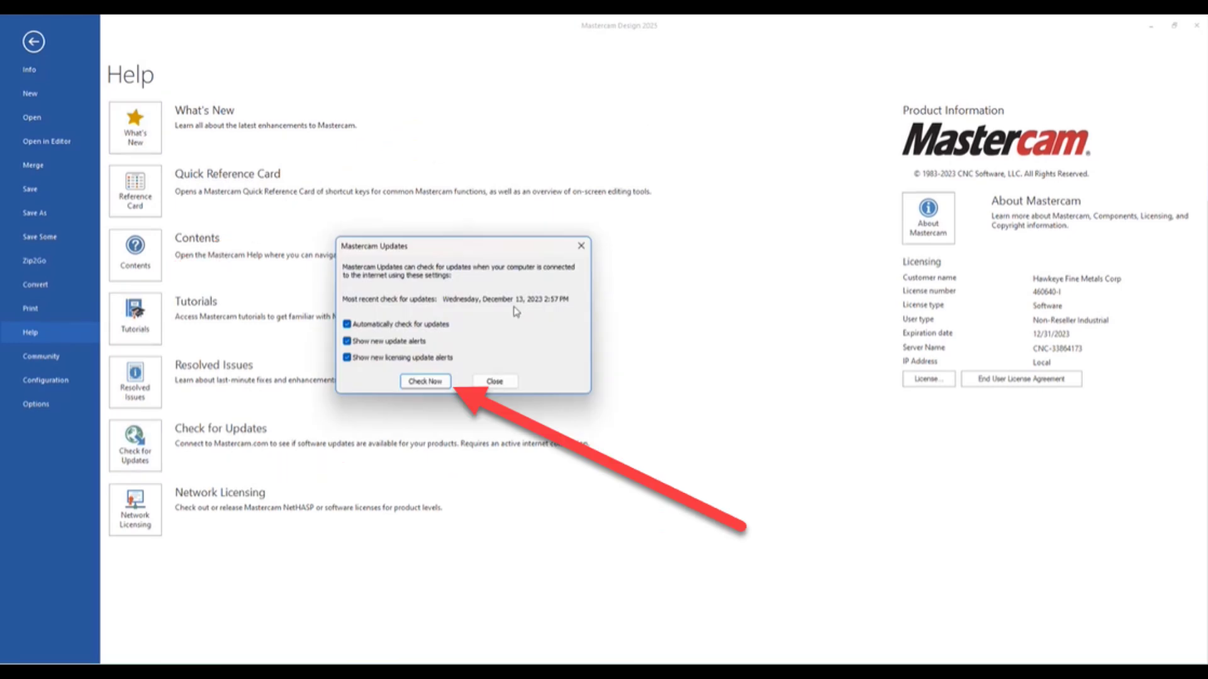